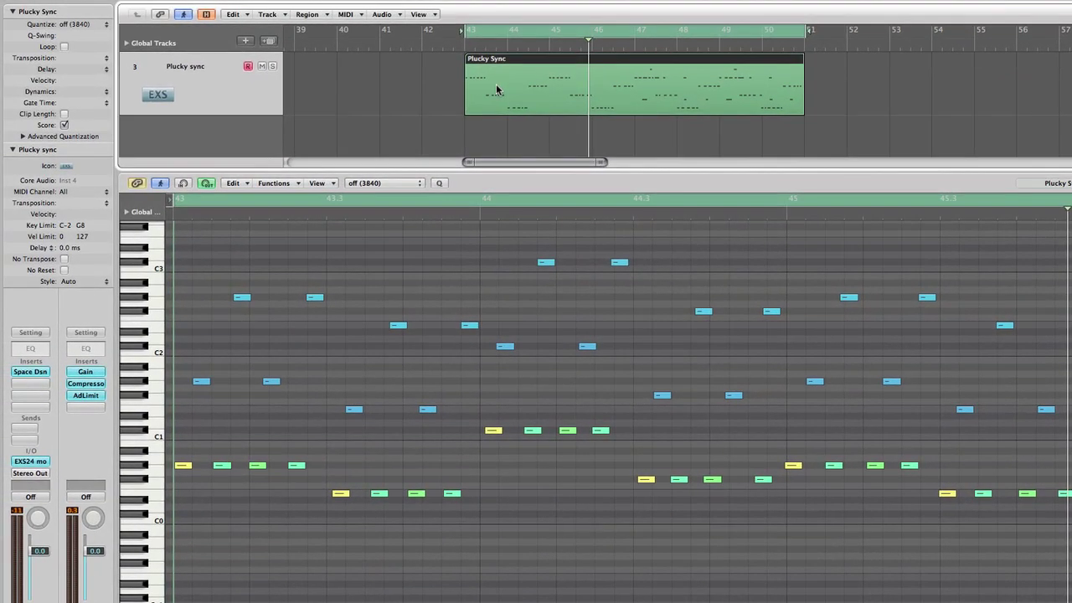
- Set the Plucky Sync region's Quantize parameter to 1/16-Note in the Region Inspector
click(102, 25)
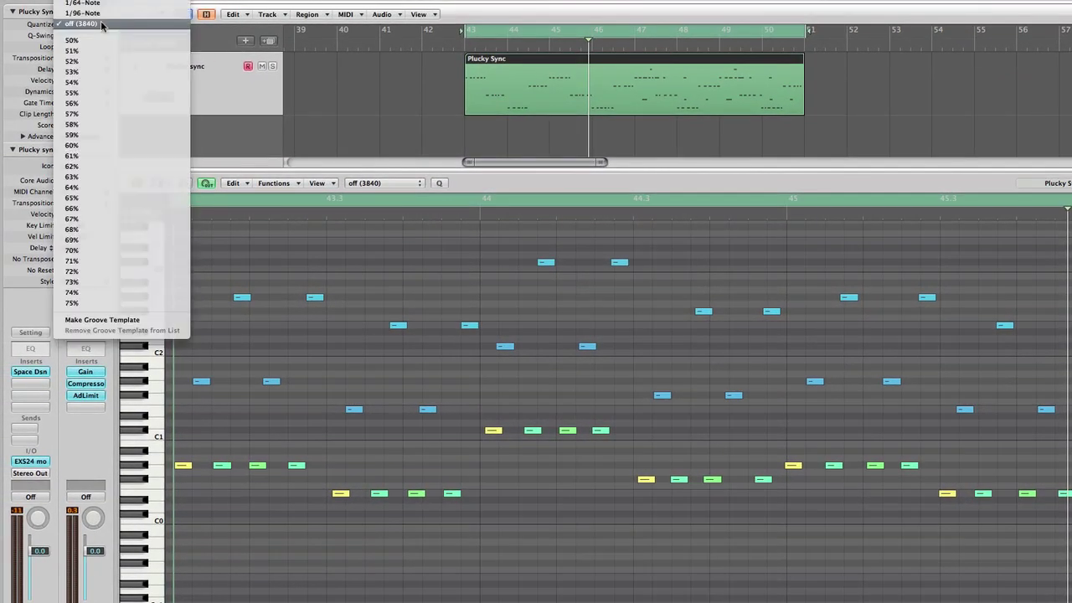
scroll(101, 29, up, 5)
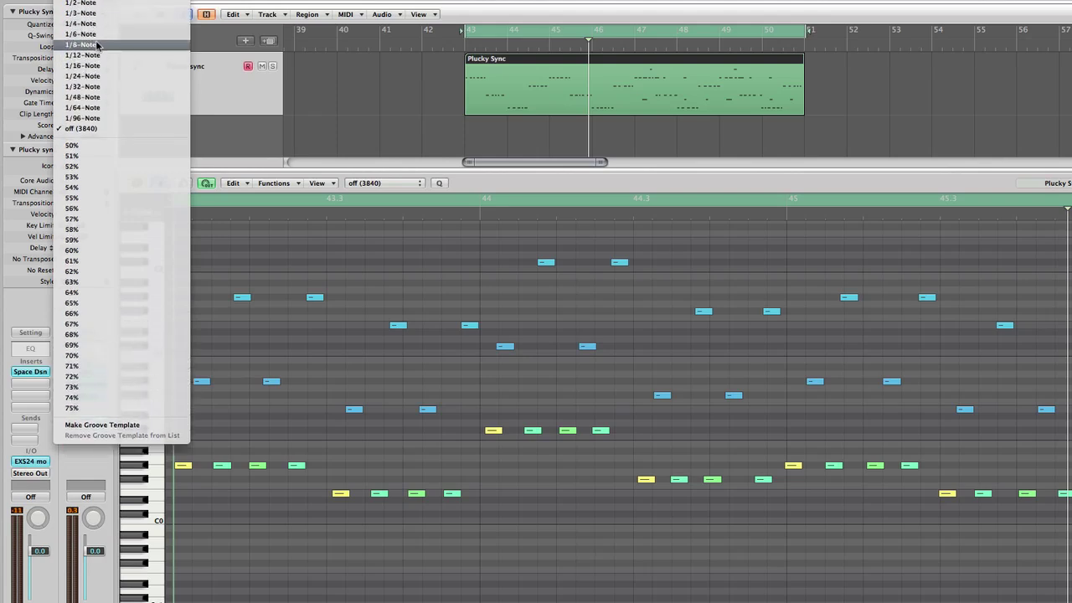
scroll(98, 46, up, 8)
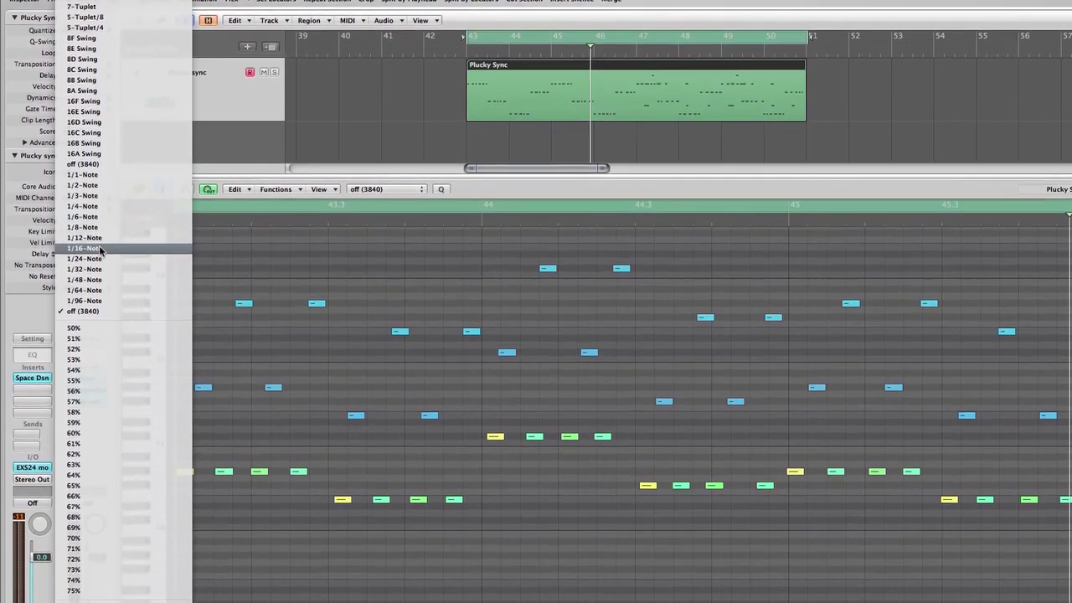
click(93, 213)
drag(84, 25, 80, 45)
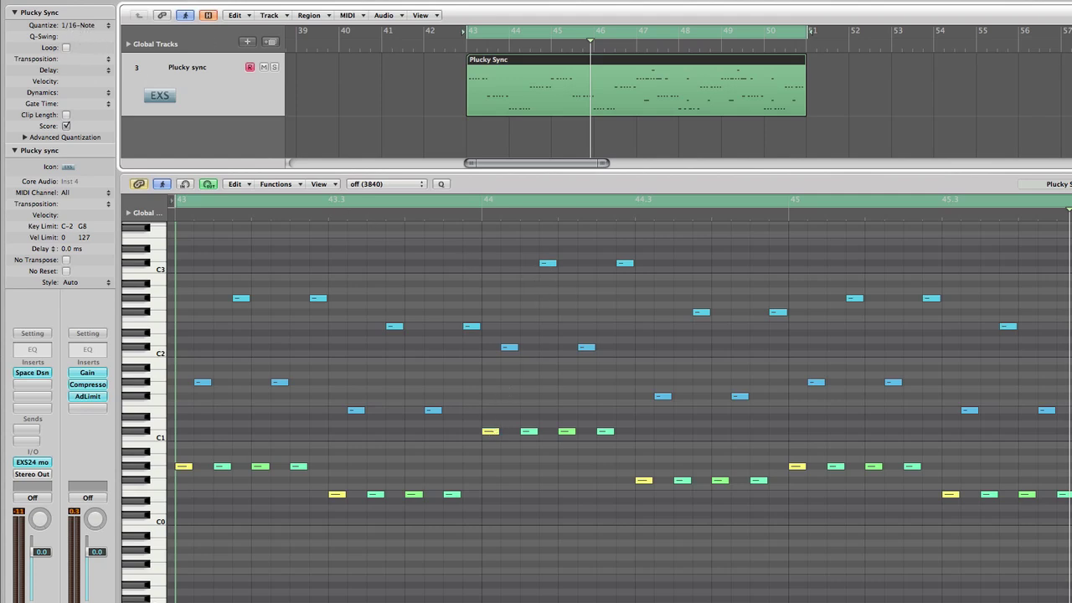
- Switch Quantize off to compare the original timing, then set it back to 1/16-Note
click(84, 26)
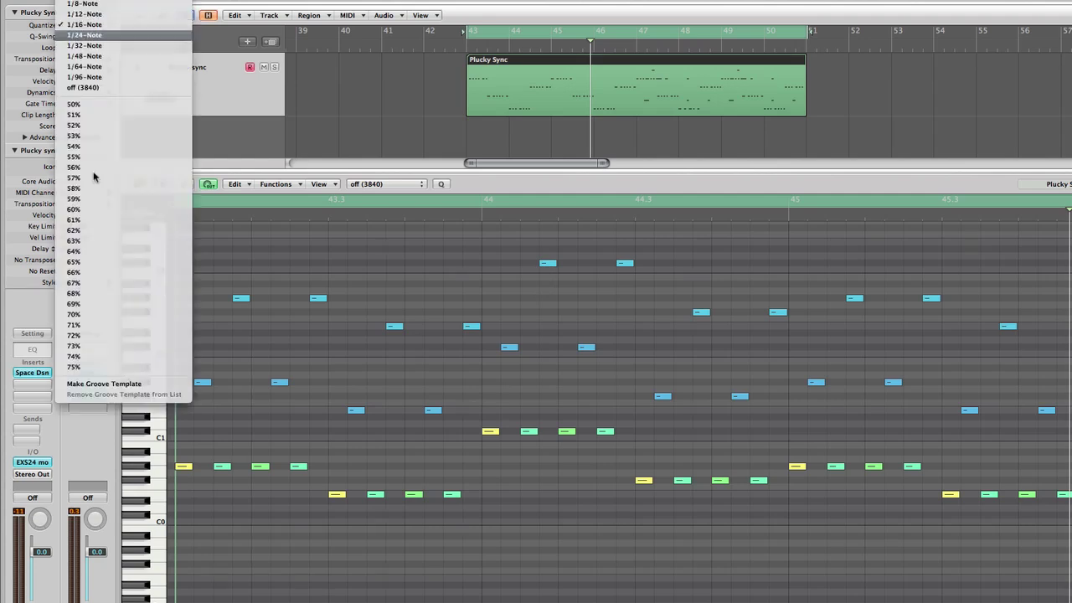
click(73, 87)
click(77, 26)
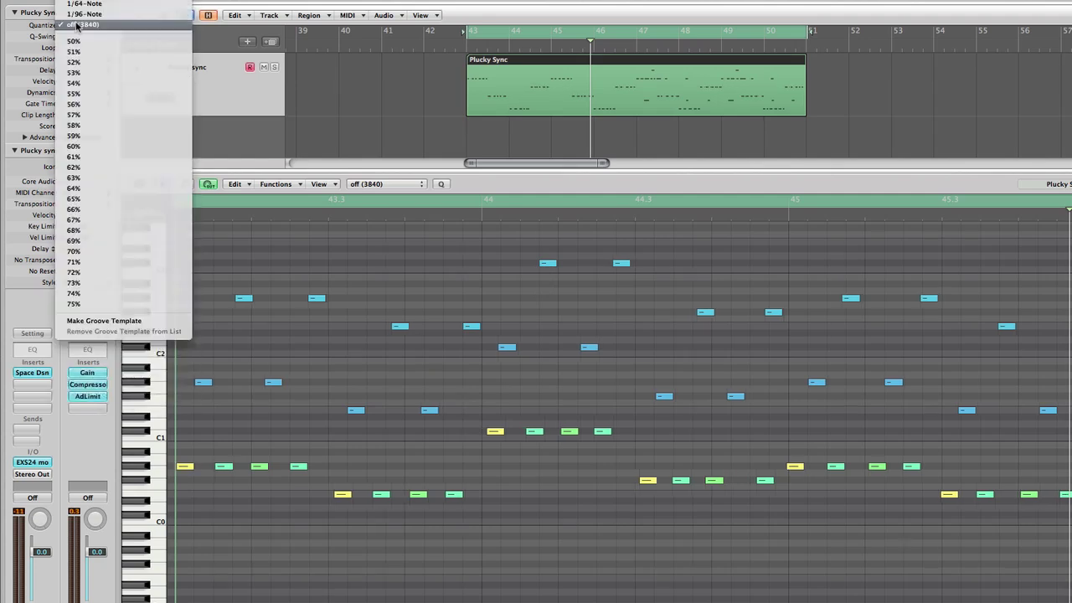
click(83, 34)
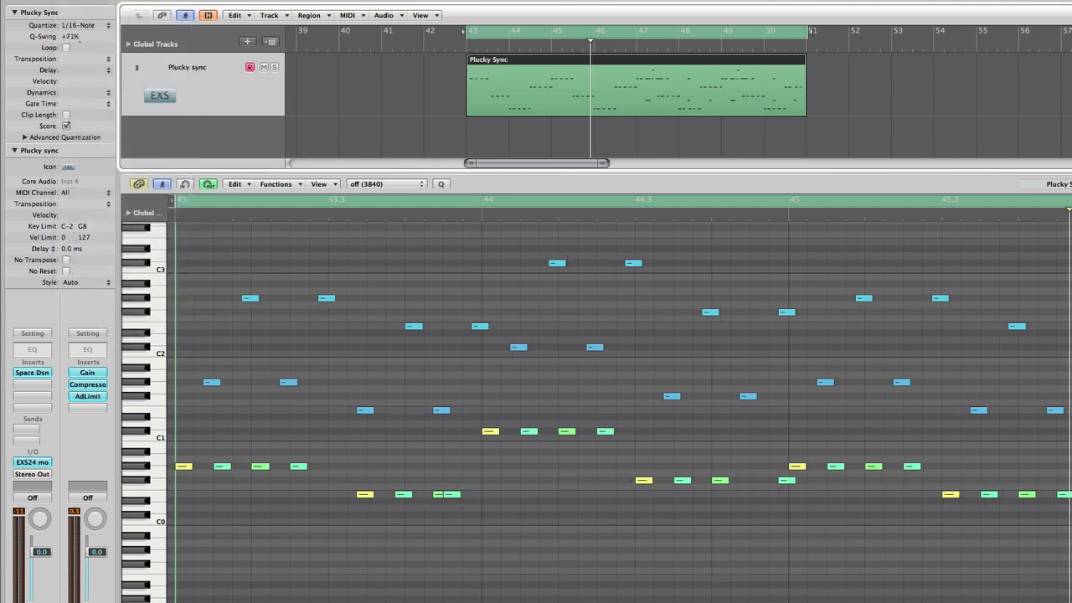
- Drag the Q-Swing value to try swing, then delete it so the notes sit straight
drag(80, 34, 84, 38)
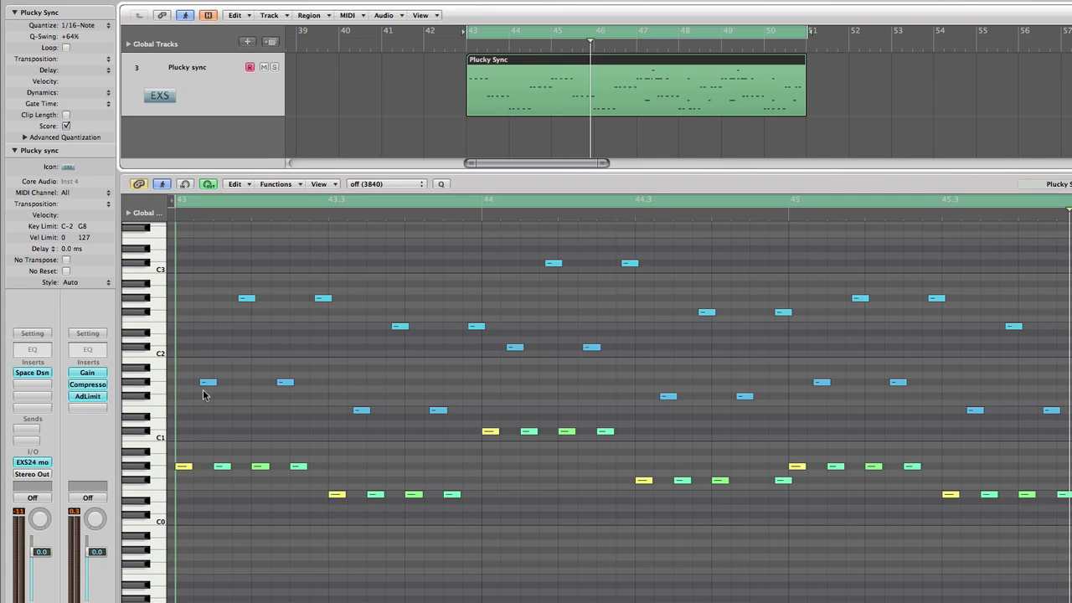
double_click(82, 37)
key(BackSpace)
key(Return)
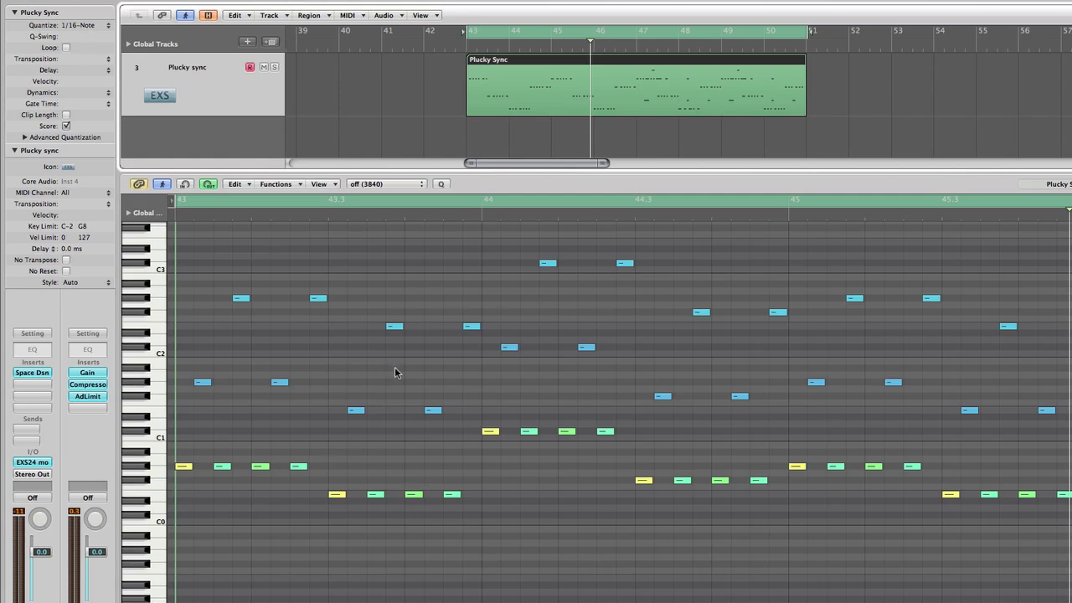
- Set the region's Quantize to off (3840) to restore the original note timing
click(96, 27)
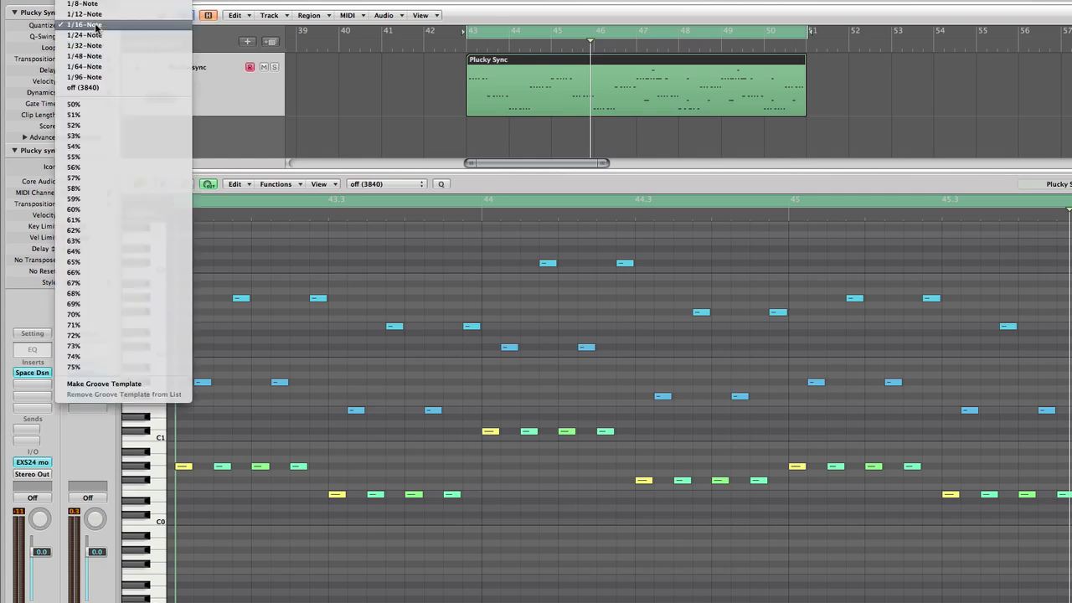
click(96, 88)
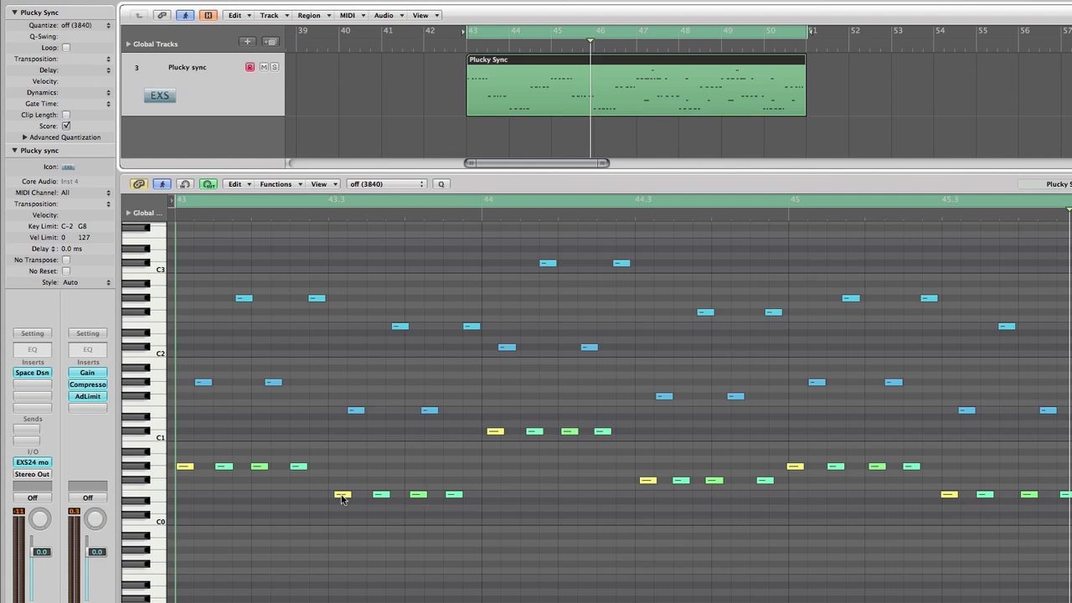
- Expand Advanced Quantization in the Region Inspector to show Q-Strength, Q-Range, Q-Flam, Q-Velocity and Q-Length
click(25, 138)
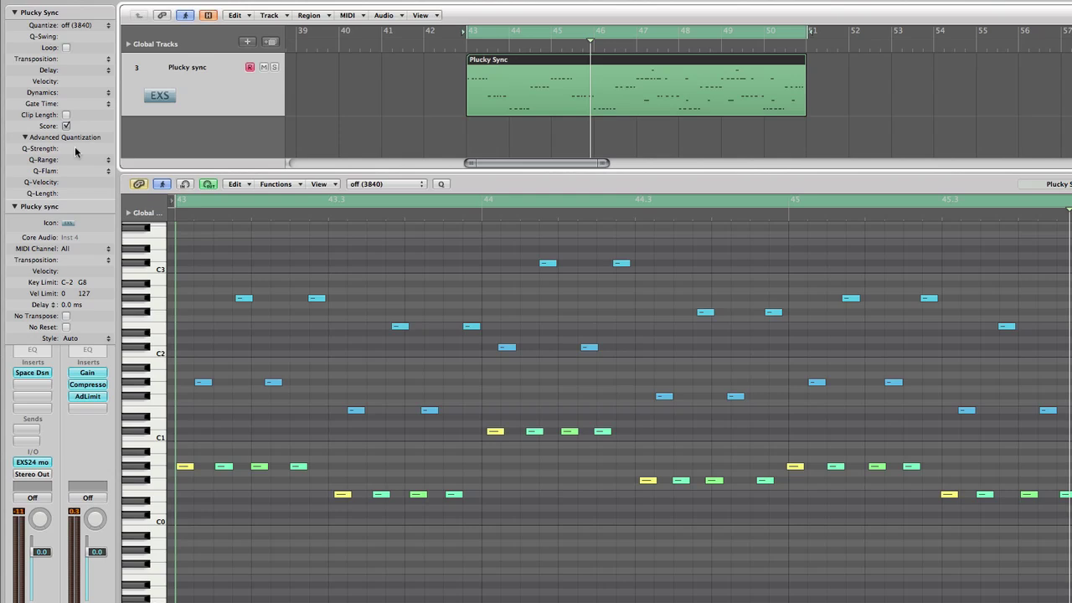
- Quantize the region to 1/16-Note and drag Q-Strength through values between 26% and 92%
click(94, 25)
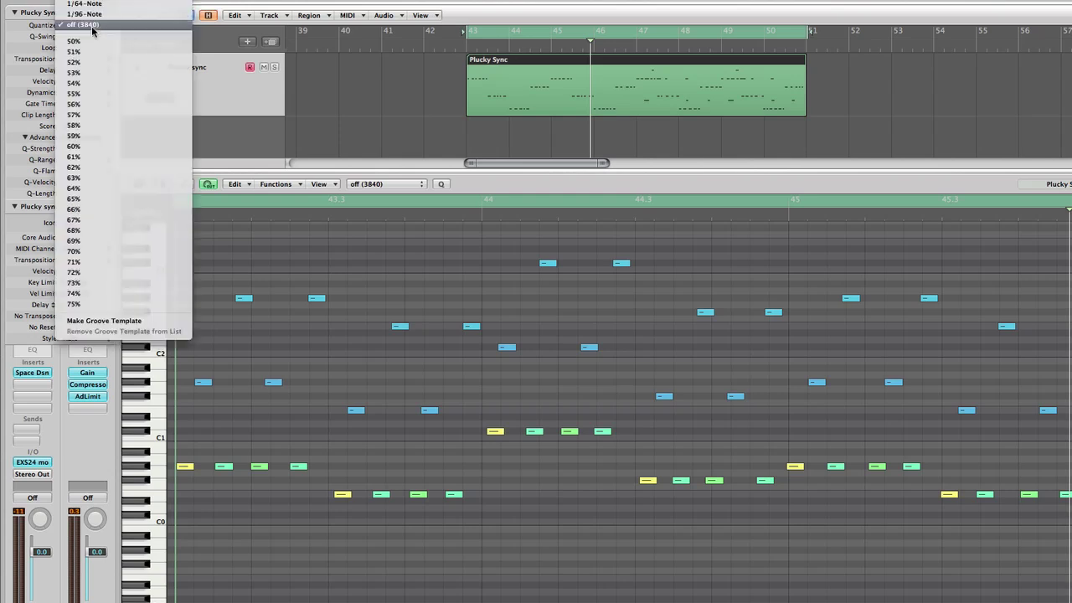
click(88, 18)
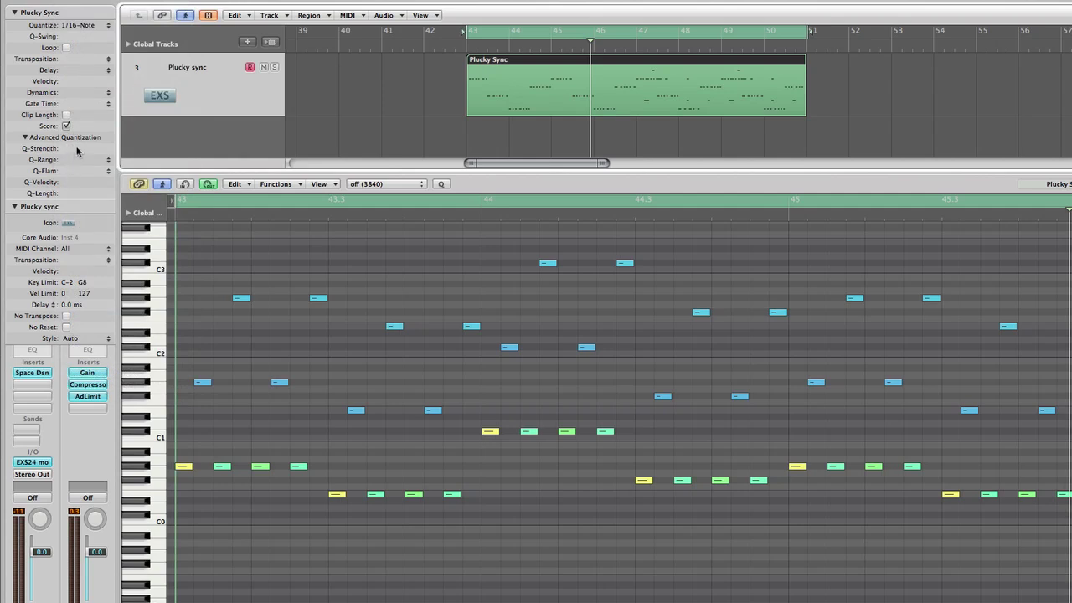
mouse_move(76, 151)
mouse_down()
mouse_move(80, 167)
mouse_move(81, 156)
mouse_up()
drag(81, 153, 81, 163)
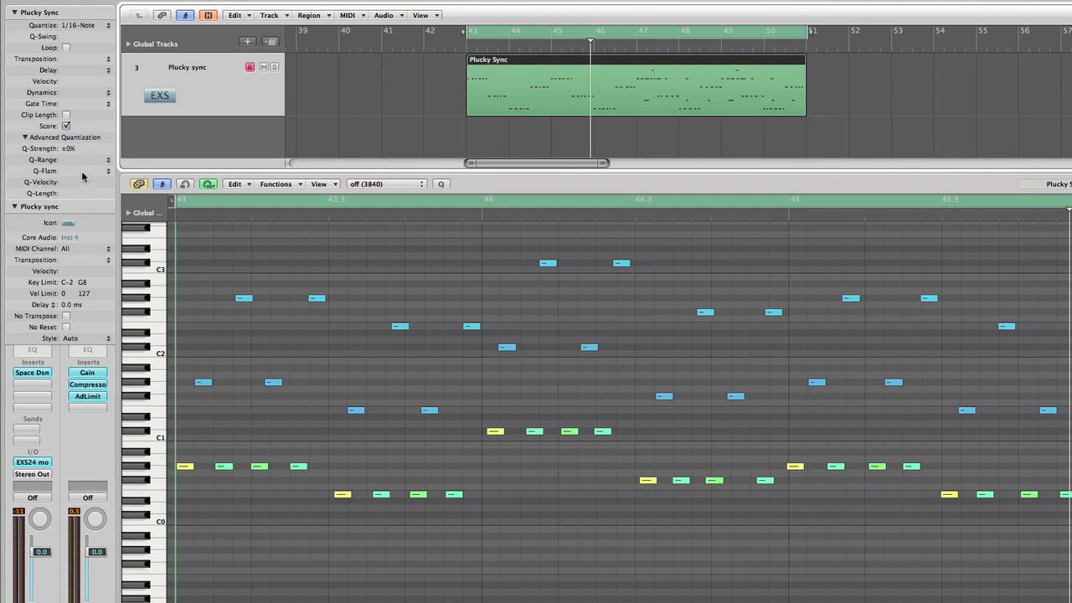
drag(81, 154, 79, 25)
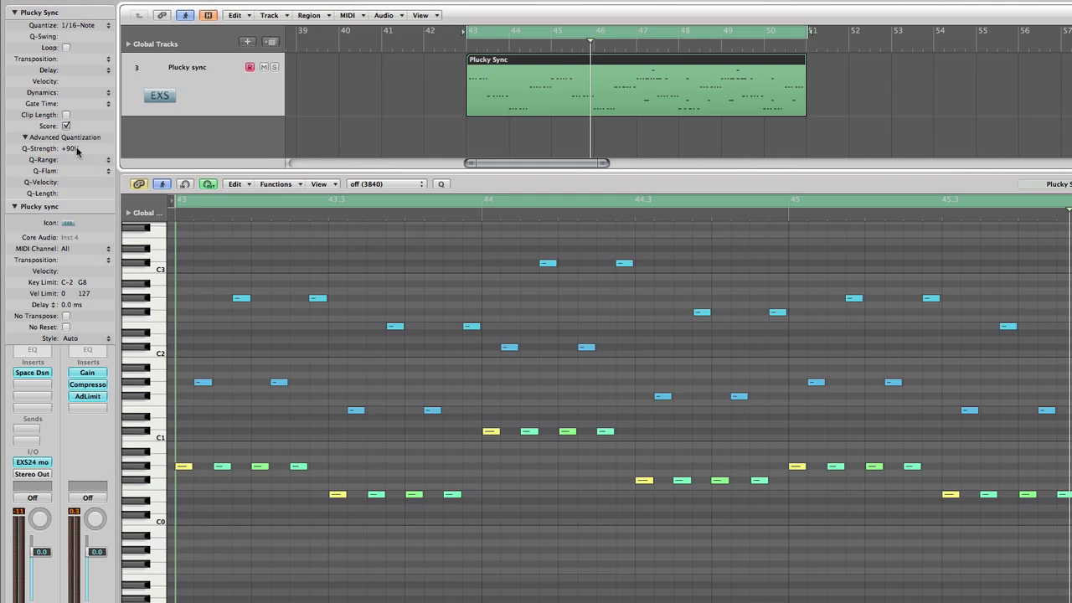
drag(77, 150, 73, 208)
drag(72, 152, 73, 96)
- Collapse Advanced Quantization, set Quantize to off (3840), and confirm Reset of the advanced parameters
click(26, 138)
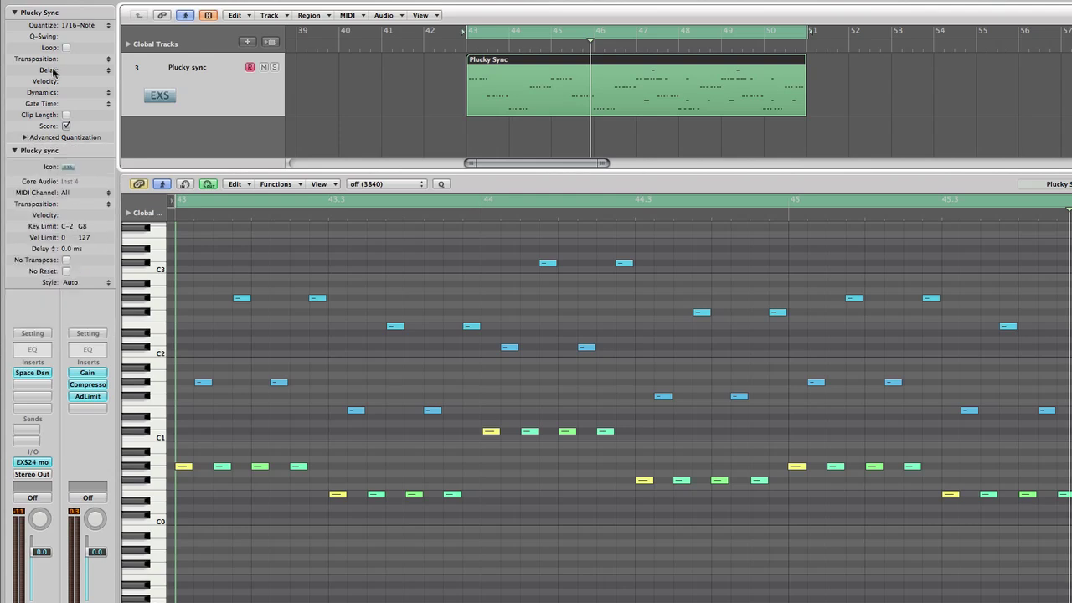
click(80, 27)
click(86, 90)
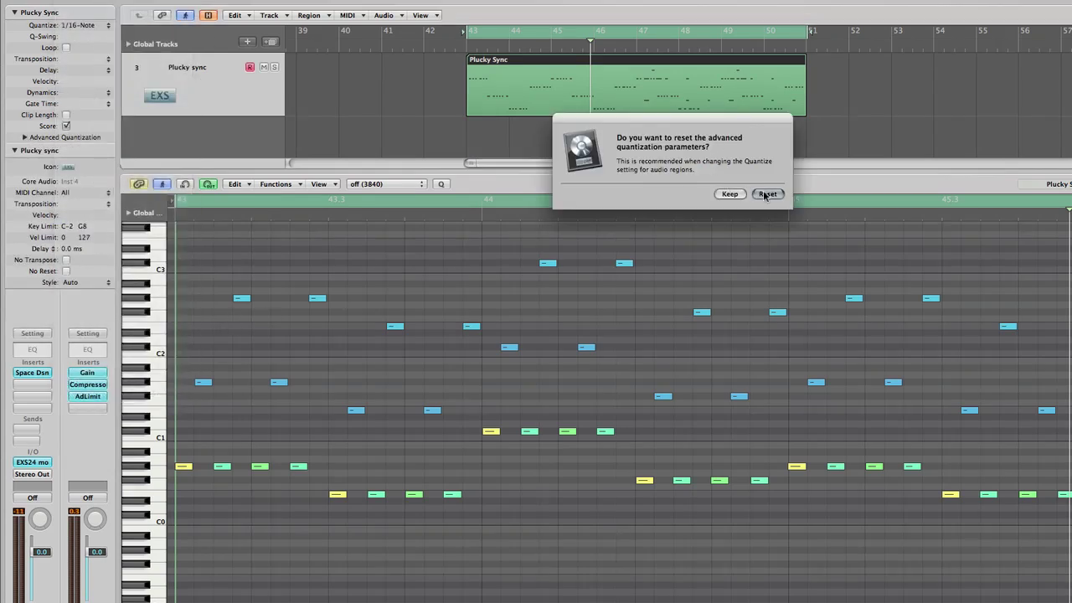
click(767, 194)
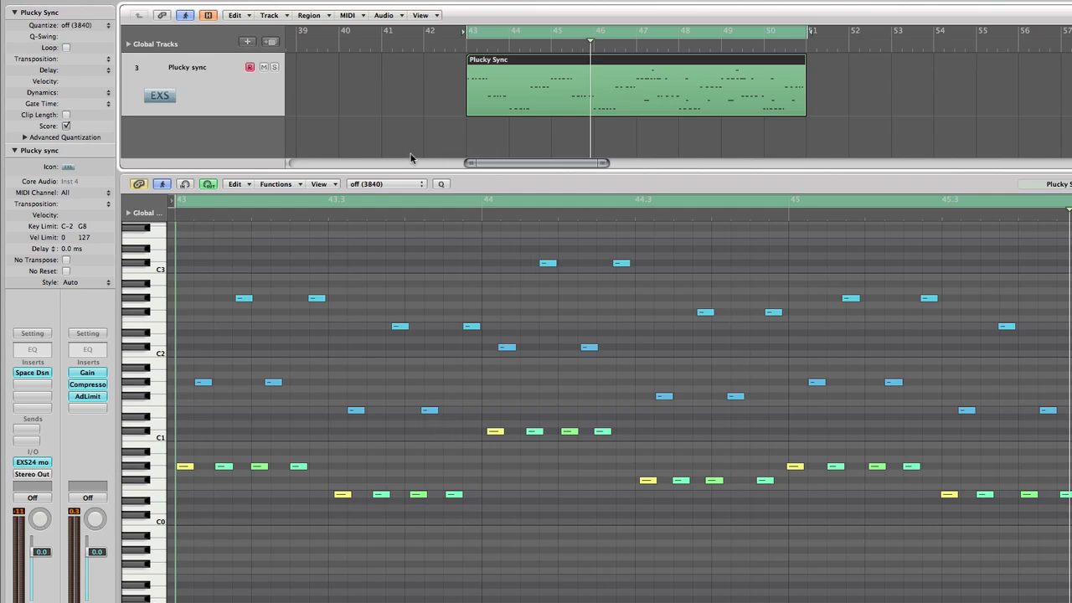
- Quantize the sixteen notes at the start of bar 43 to 16D Swing in the Piano Roll
click(370, 184)
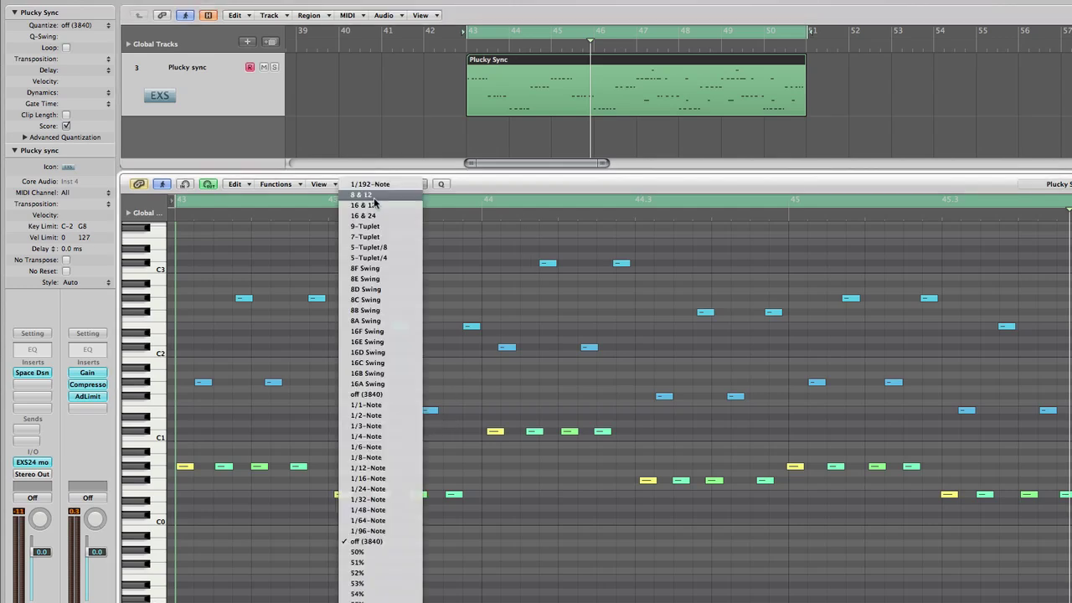
click(381, 353)
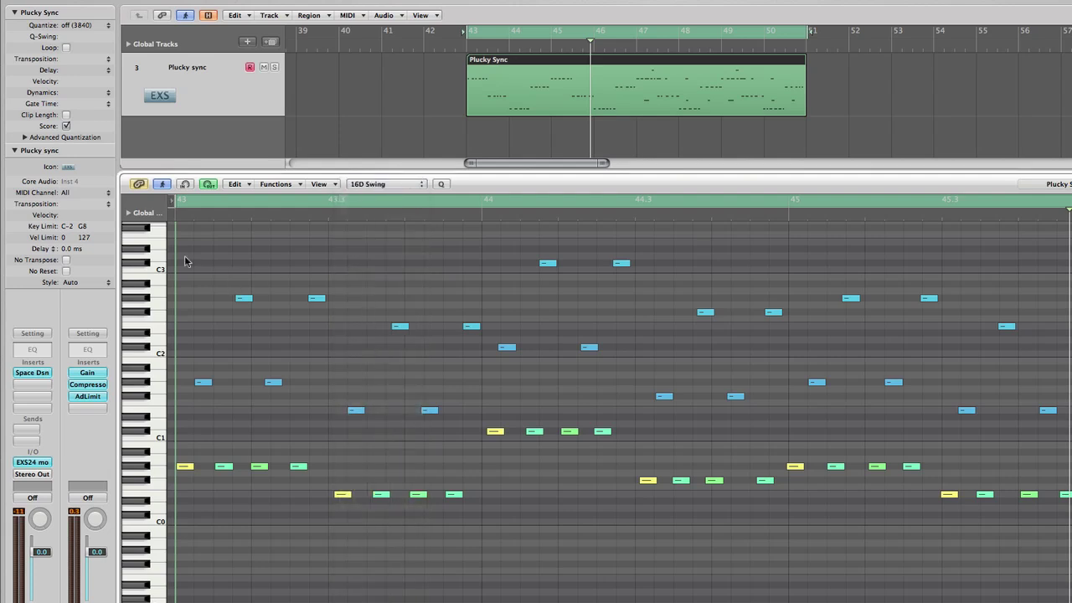
drag(181, 250, 470, 548)
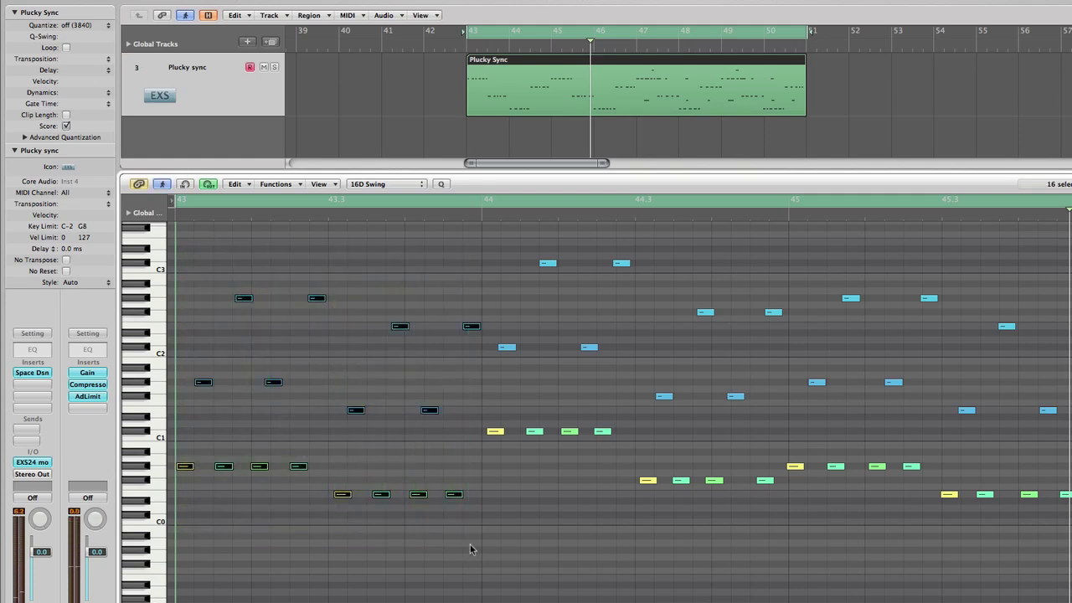
key(q)
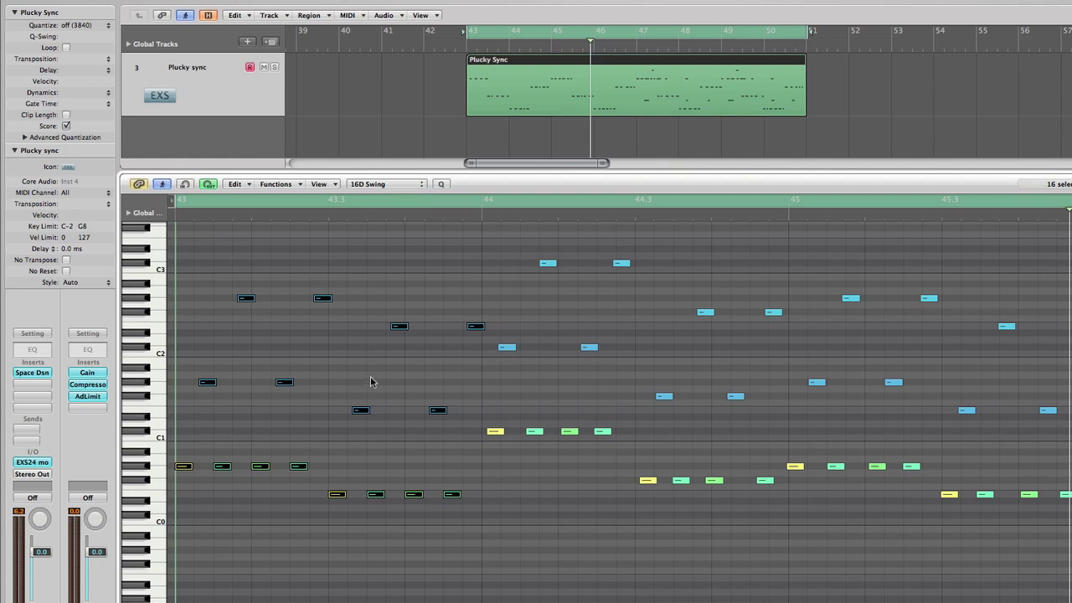
- Set the bar 43 notes' quantize to off (3840) in the Piano Roll, then deselect them
click(390, 185)
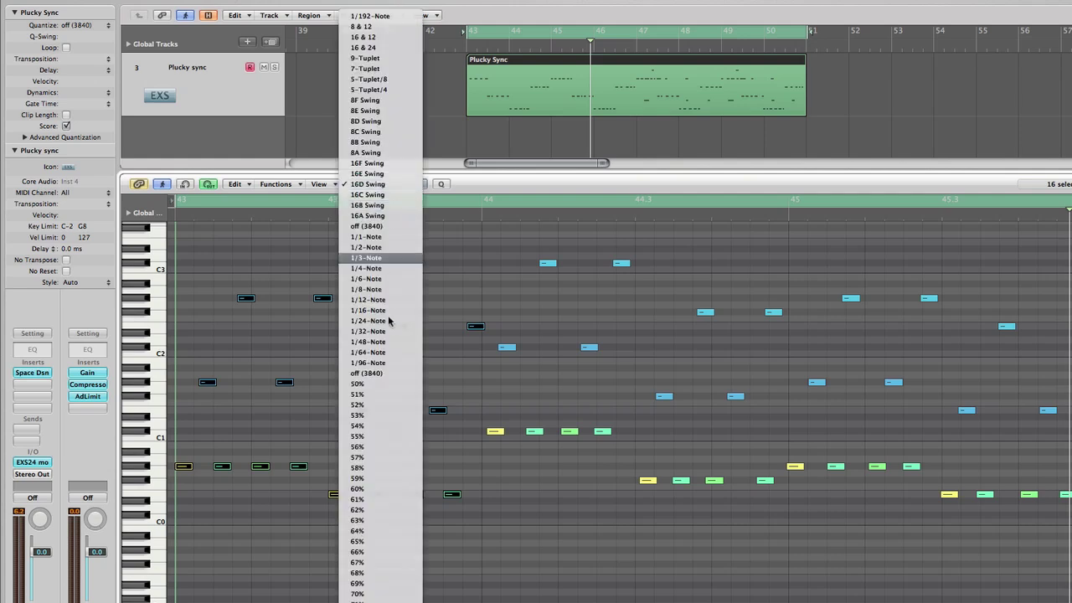
click(384, 374)
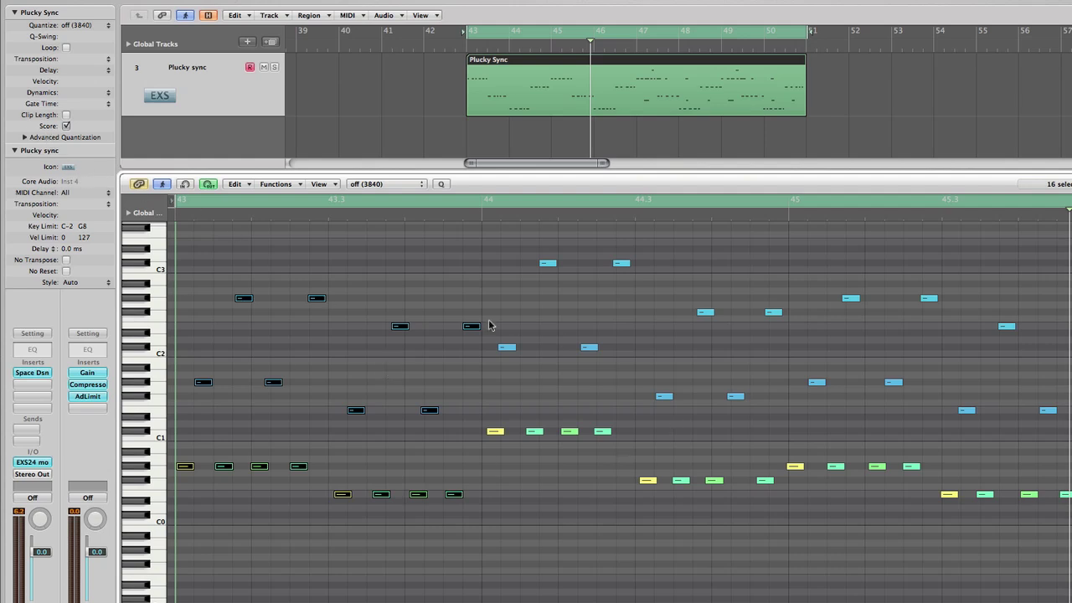
click(535, 483)
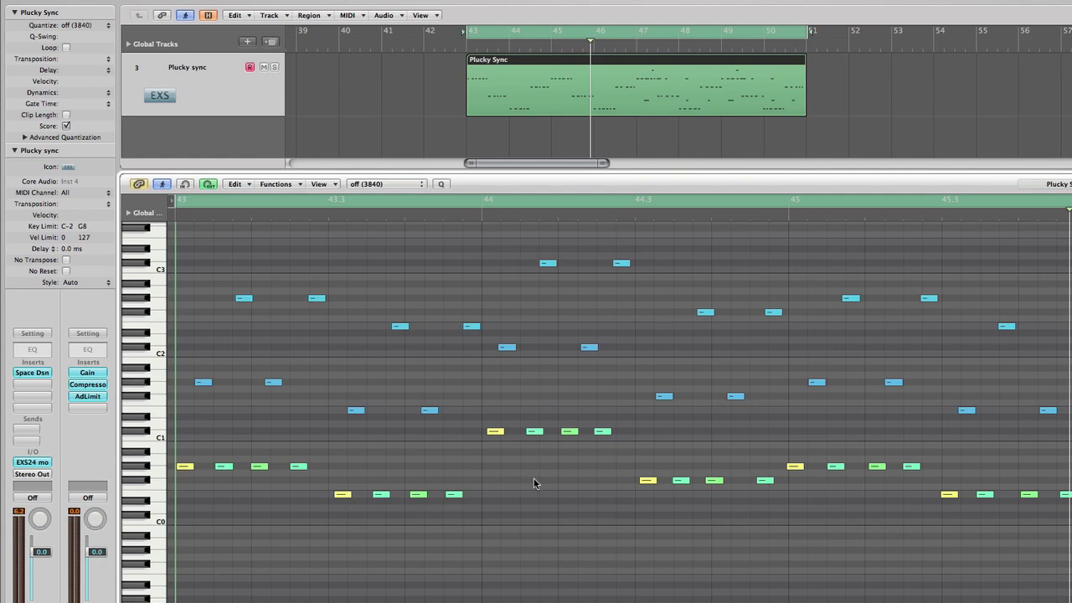